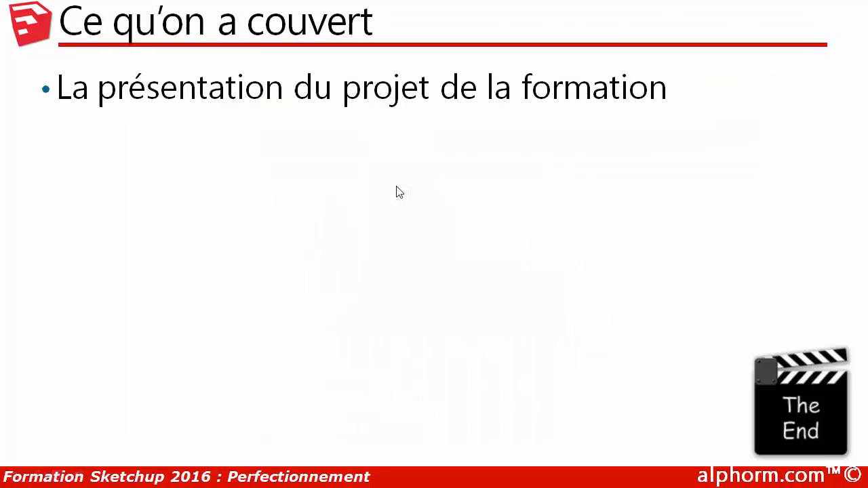
Step: Switch to the SketchUp model Projet_Formation_SketchUp 2016_Perfectionnement and examine the house's walls, interior partitions and openings from several angles
key(alt+Tab)
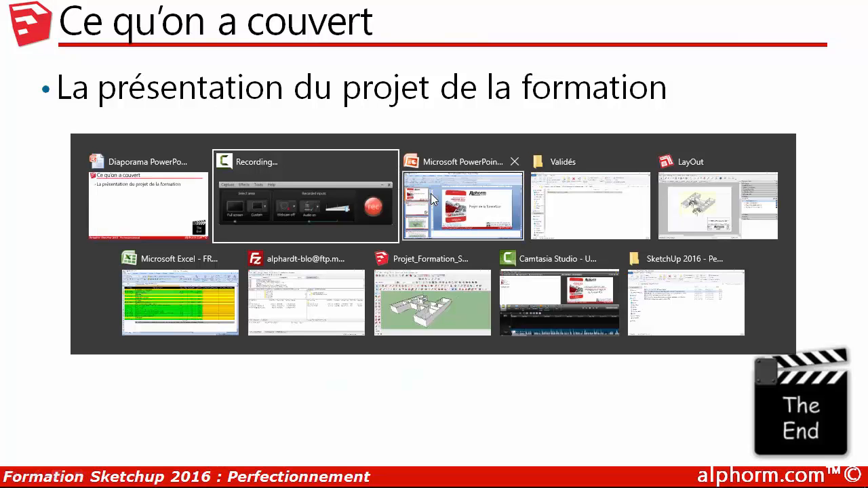
click(454, 311)
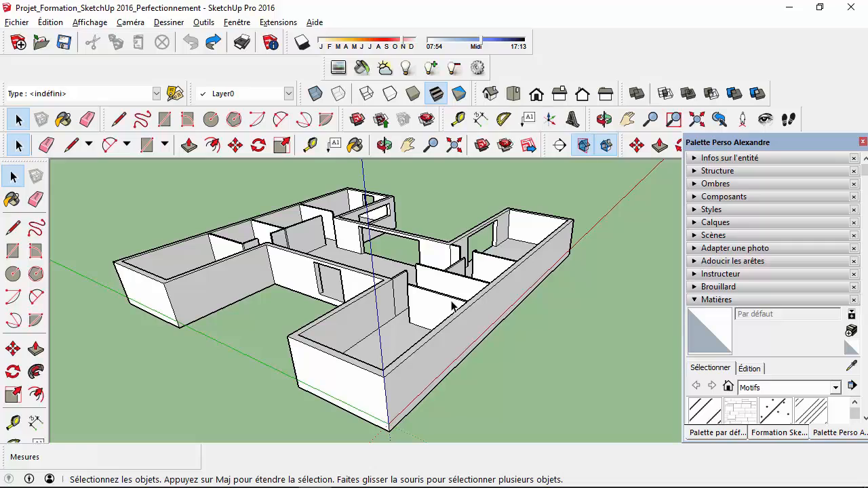
middle_drag(435, 333, 383, 275)
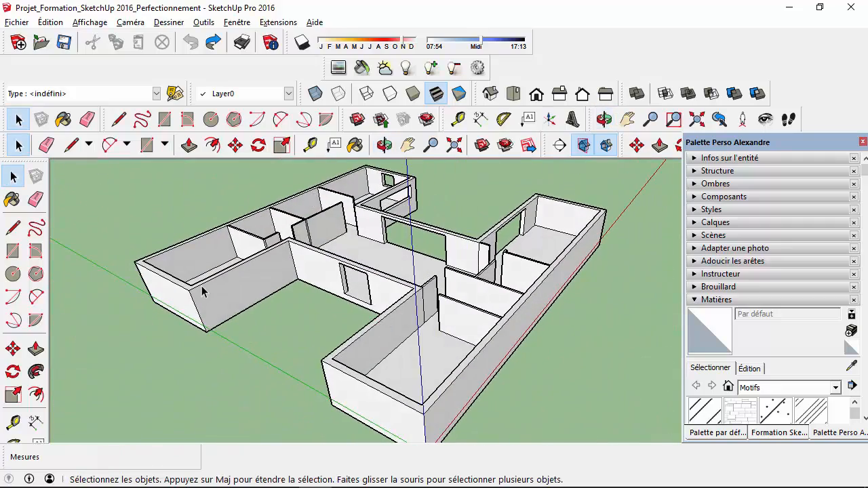
scroll(204, 290, up, 3)
scroll(206, 289, down, 2)
scroll(285, 260, up, 4)
scroll(326, 257, down, 3)
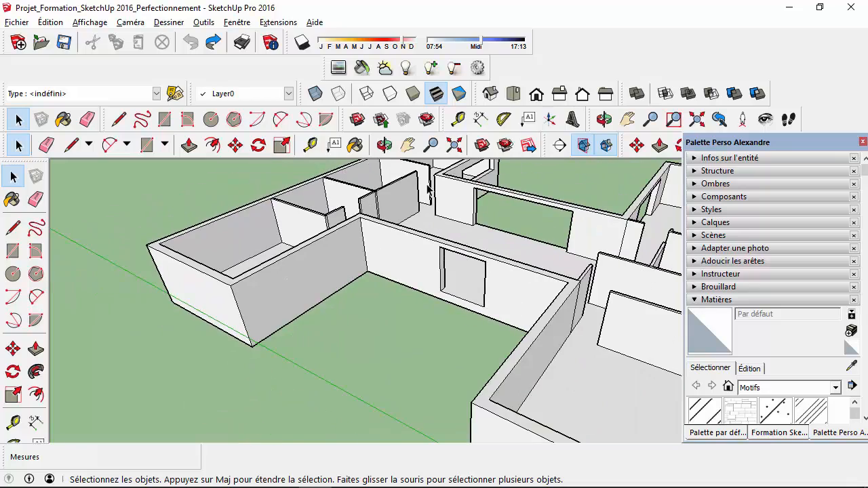
scroll(577, 299, up, 2)
scroll(611, 292, down, 5)
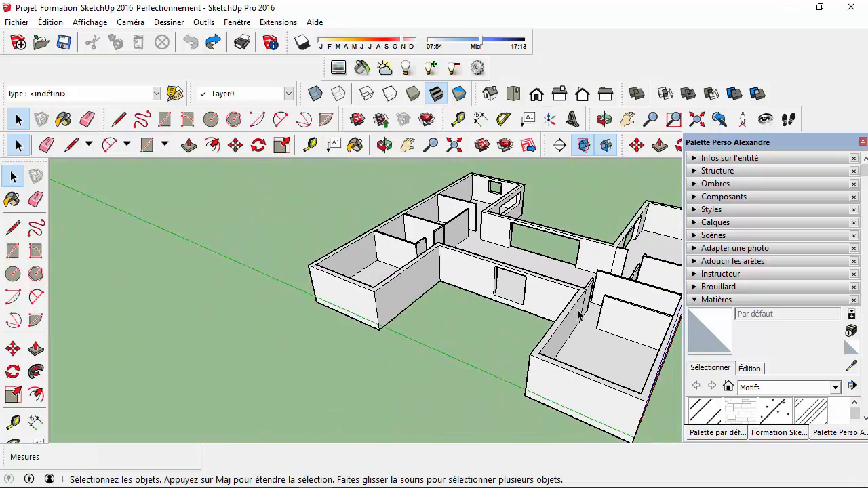
scroll(620, 285, up, 3)
click(629, 122)
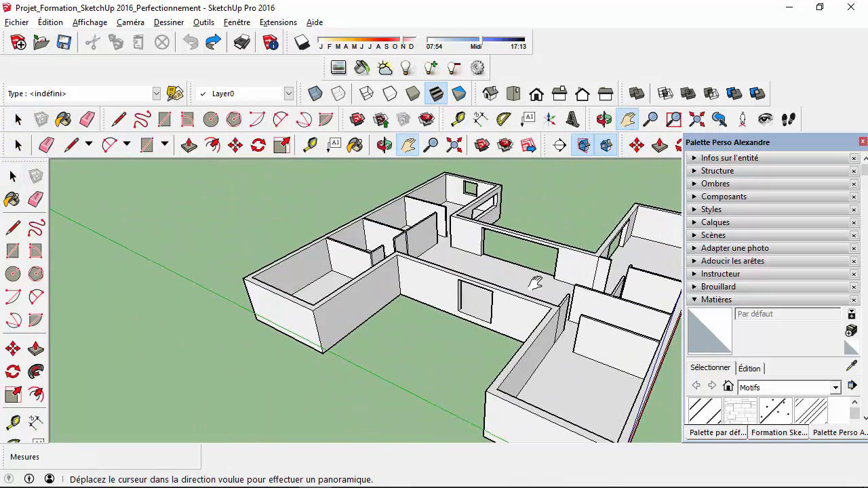
drag(537, 283, 444, 307)
middle_drag(444, 307, 426, 271)
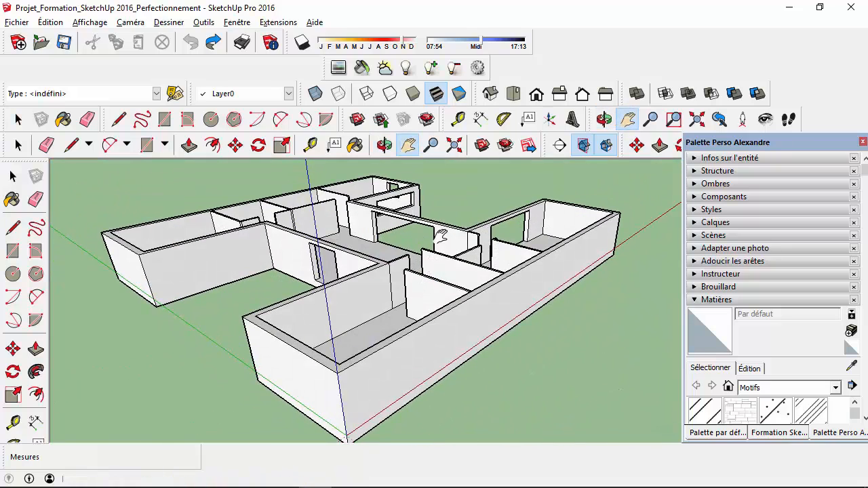
click(18, 145)
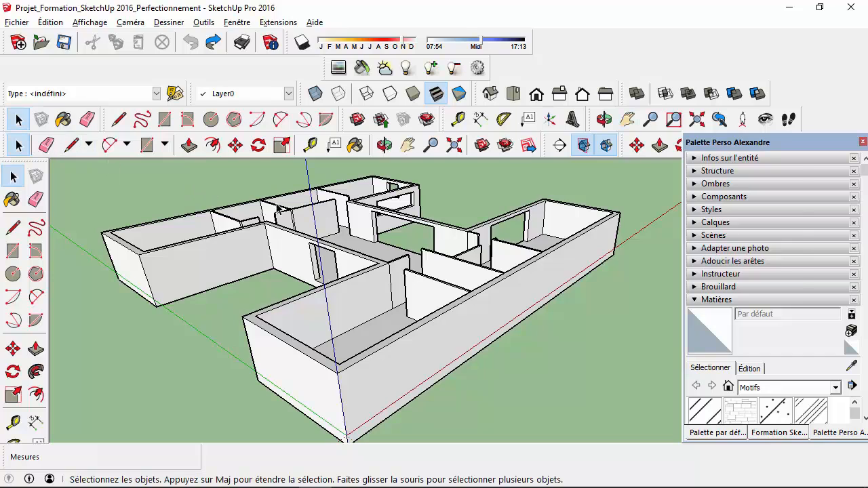
Step: Switch to the LayOut document and examine the house perspective and tree symbols on Page Présentation - 1
key(alt+Tab)
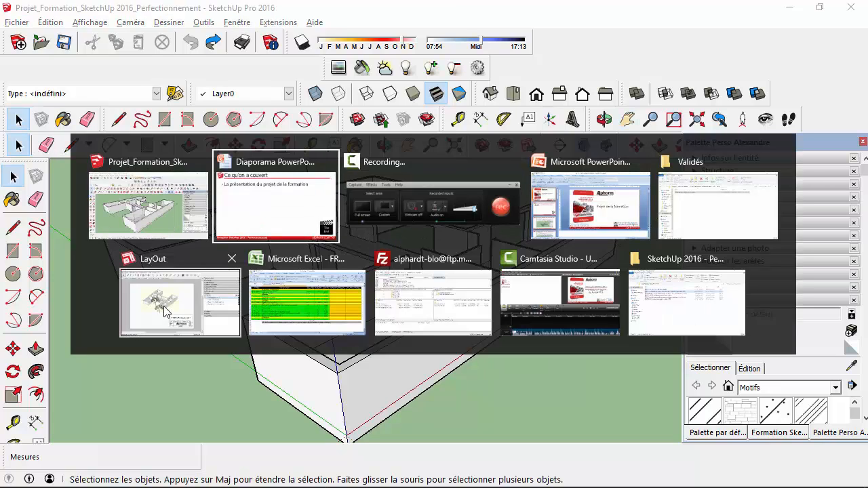
click(205, 290)
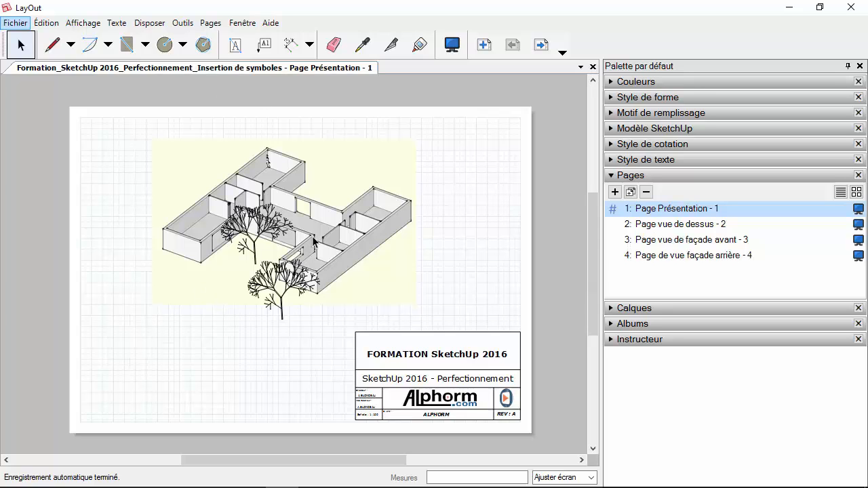
scroll(314, 243, up, 1)
scroll(293, 217, up, 4)
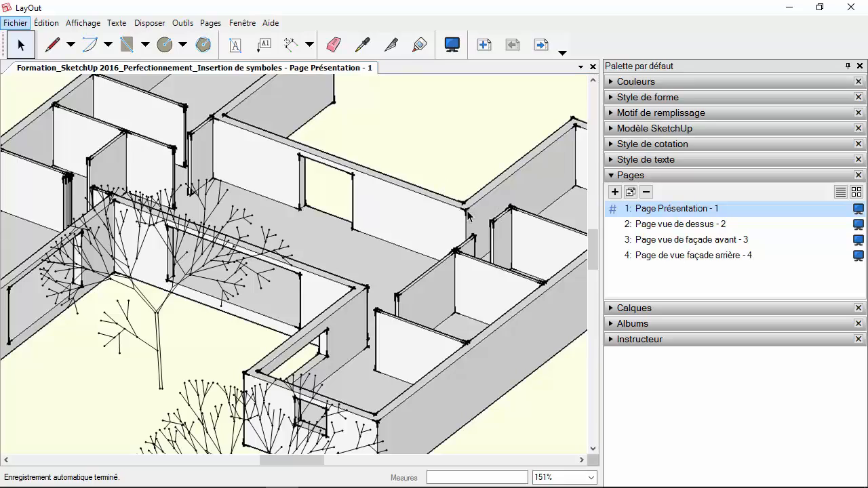
scroll(402, 308, up, 3)
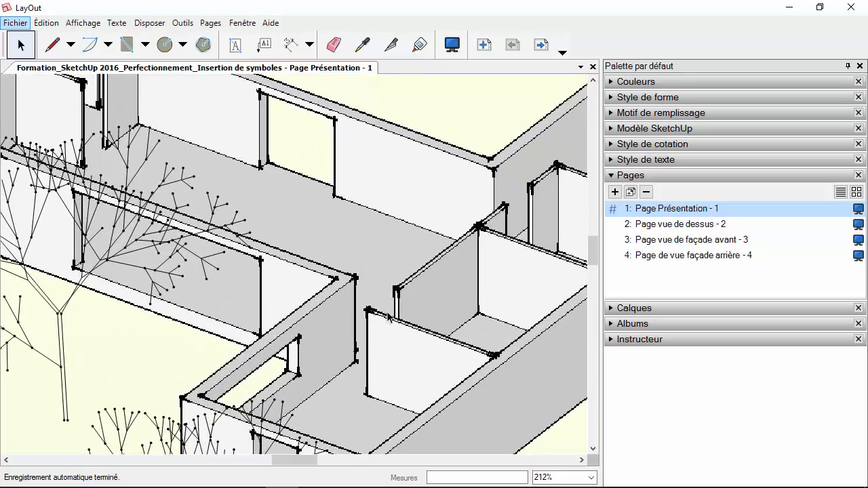
scroll(388, 317, down, 5)
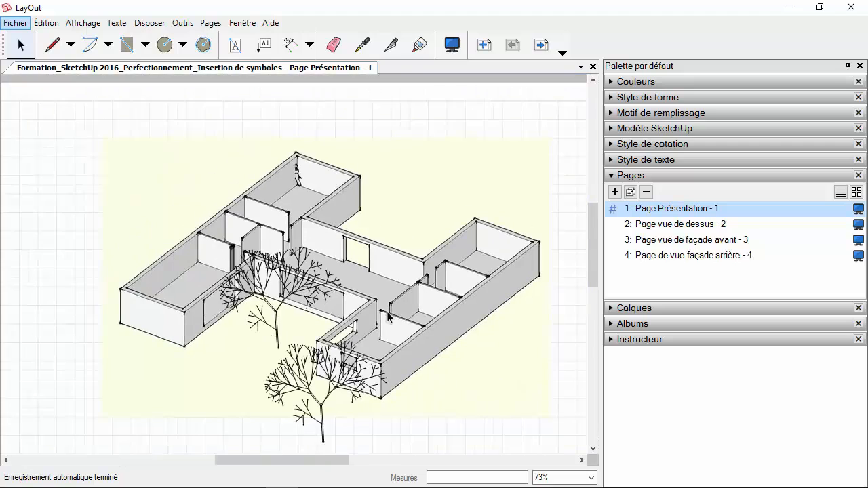
scroll(388, 316, up, 4)
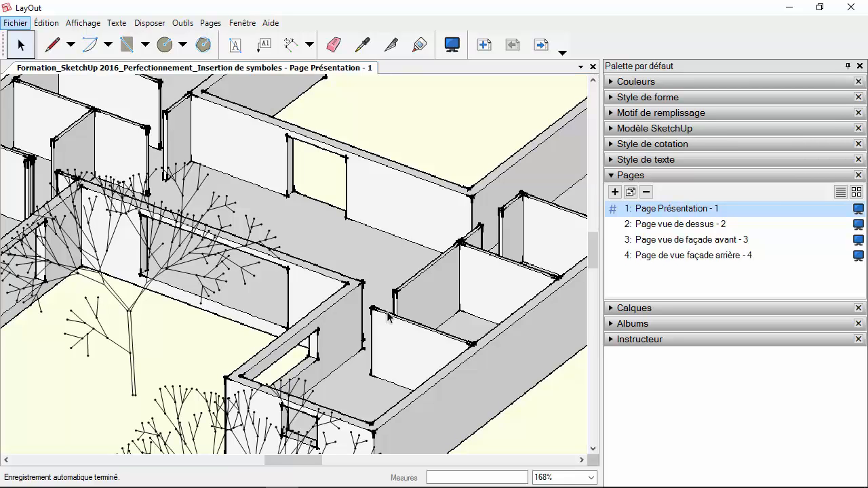
scroll(434, 321, down, 4)
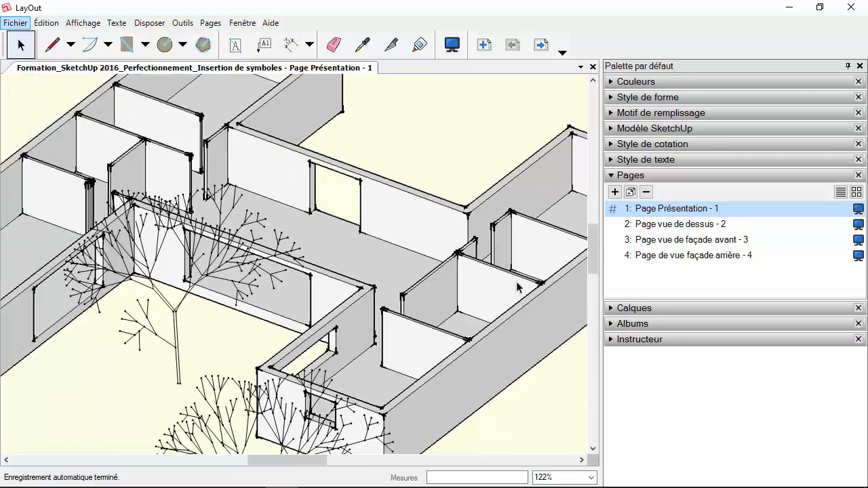
Step: Open Page vue de dessus - 2 and examine the dimensioned floor plan, the car symbol, the notes and the title block
double_click(679, 224)
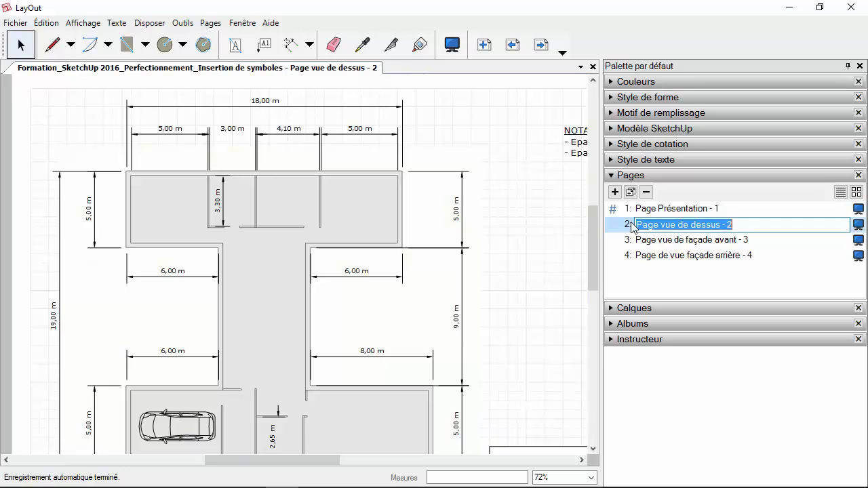
scroll(508, 280, down, 2)
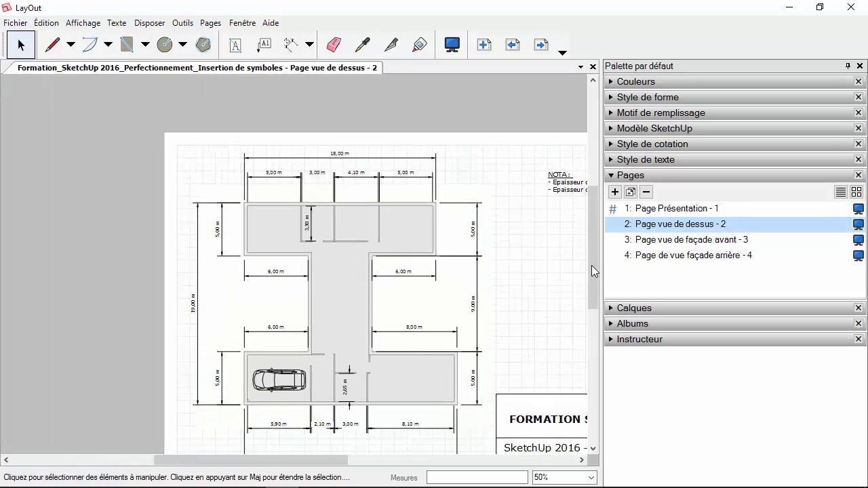
drag(591, 262, 590, 283)
drag(333, 461, 372, 461)
scroll(179, 317, up, 1)
scroll(179, 317, up, 5)
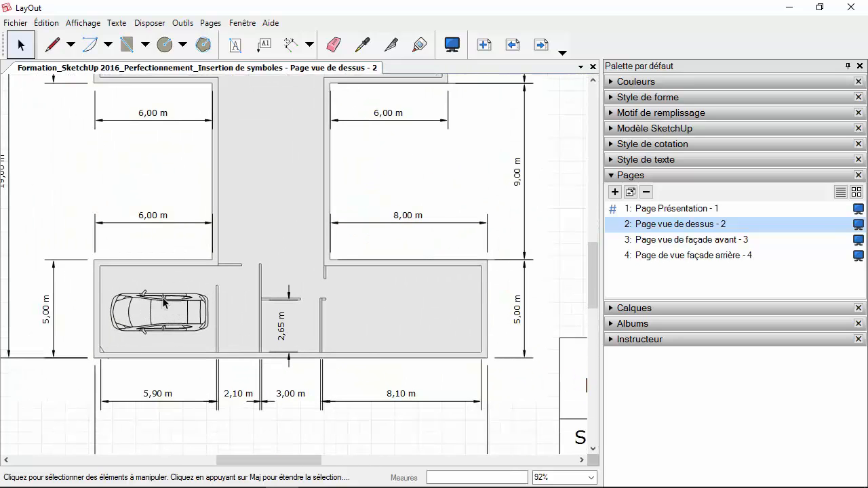
scroll(151, 274, up, 1)
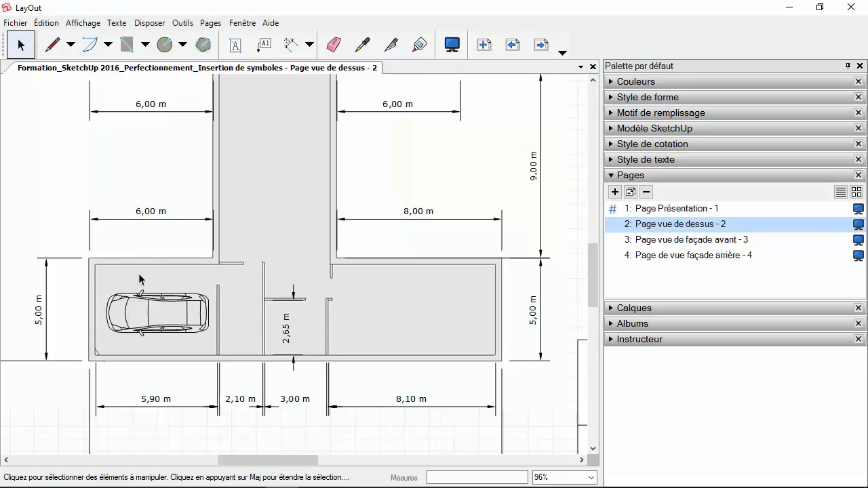
scroll(388, 291, down, 4)
scroll(389, 292, down, 2)
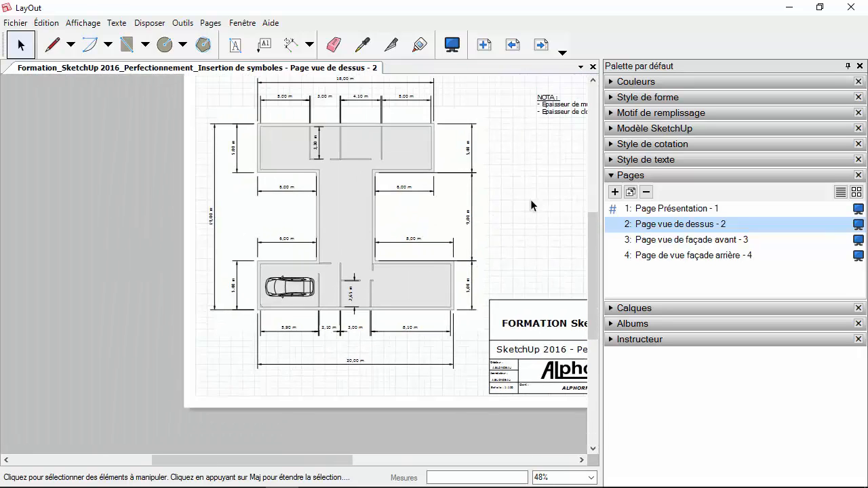
drag(258, 458, 289, 460)
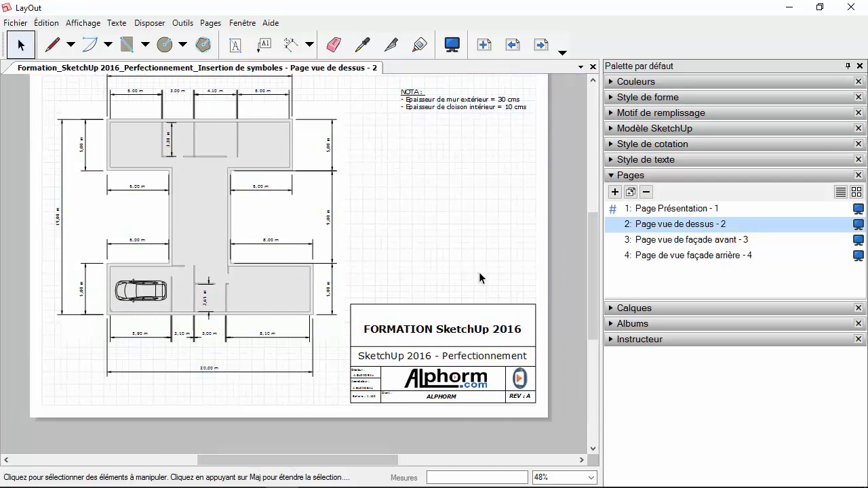
Step: Review the dimensioned front elevation on Page vue de façade avant - 3 and the rear one on Page de vue façade arrière - 4
double_click(669, 242)
click(390, 159)
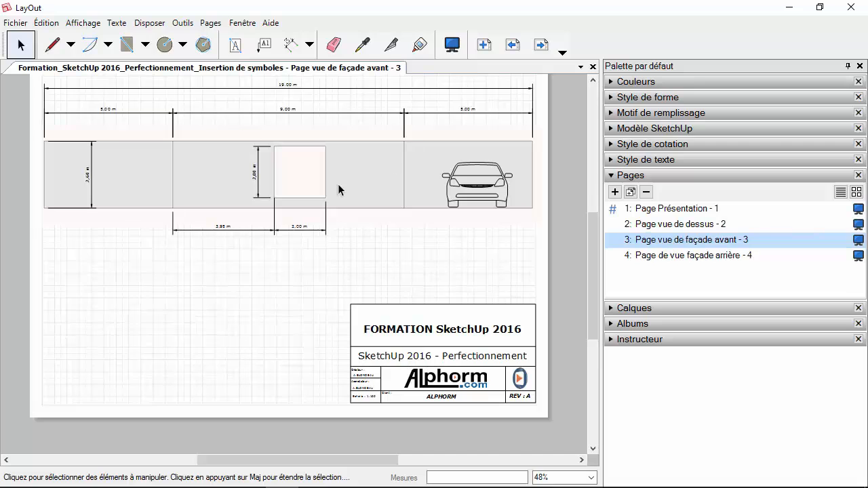
scroll(345, 202, up, 2)
scroll(346, 202, down, 2)
scroll(346, 202, down, 1)
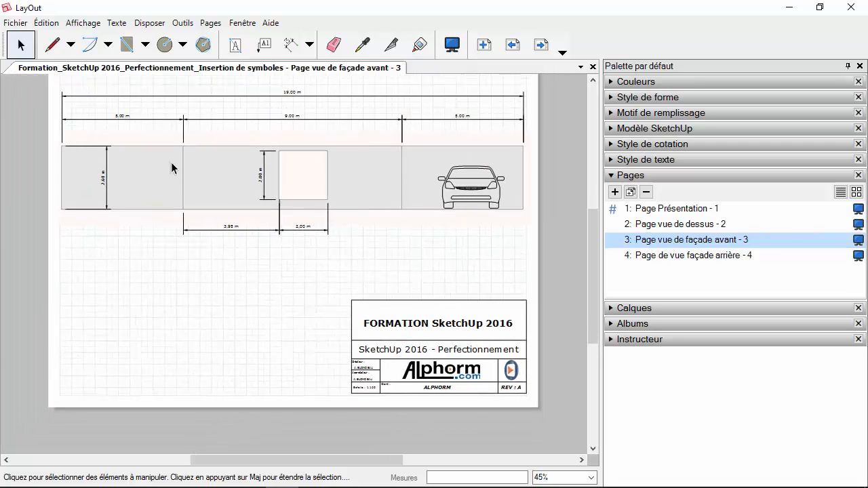
click(709, 258)
double_click(709, 257)
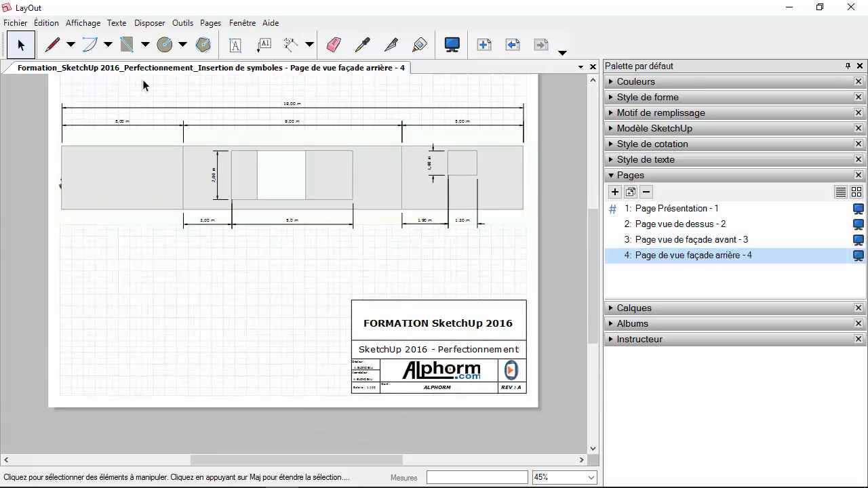
Step: Return to Page Présentation - 1 and switch back to the PowerPoint slide show
double_click(655, 209)
click(500, 211)
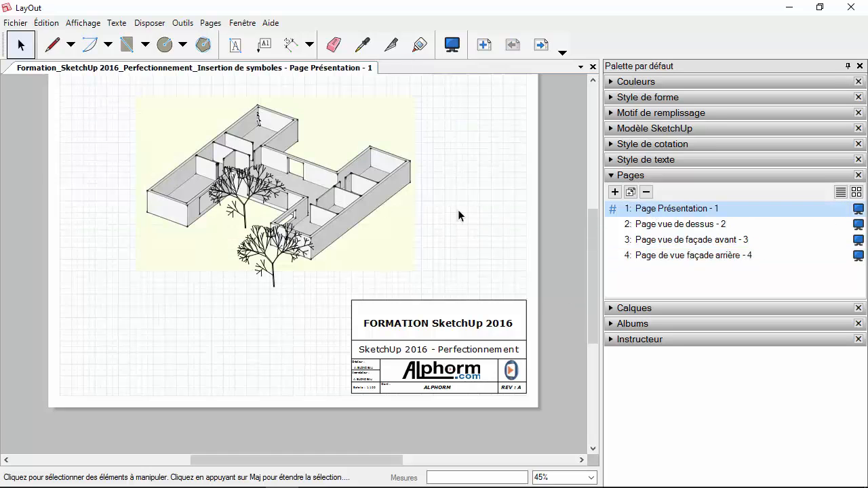
key(ctrl+alt+Tab)
click(429, 196)
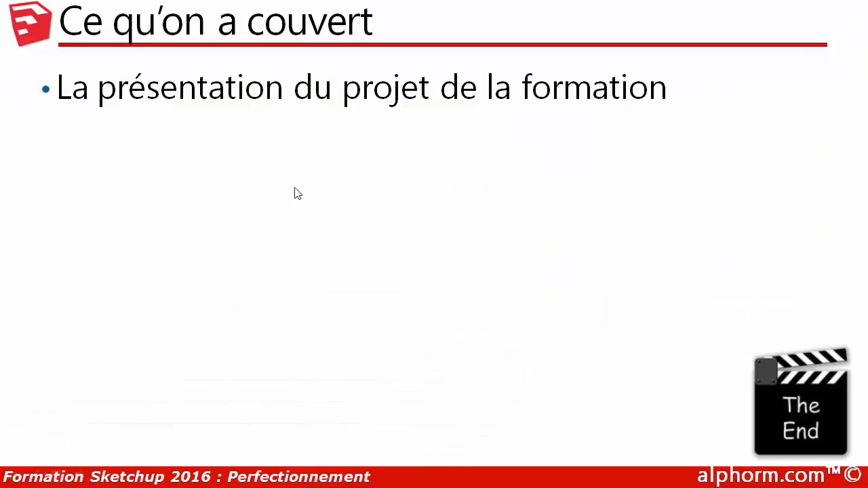